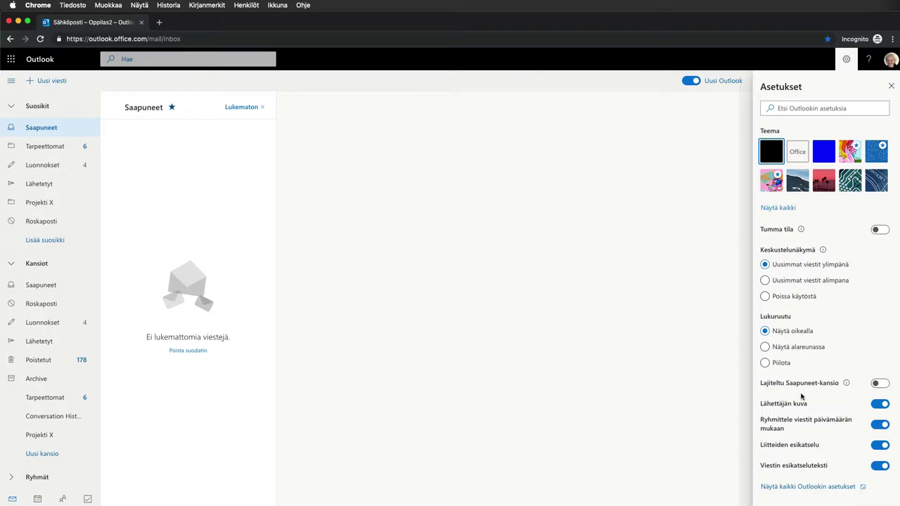
Step: Open the full Outlook settings and review the general pages for language, appearance, notifications, storage and mobile devices
click(794, 488)
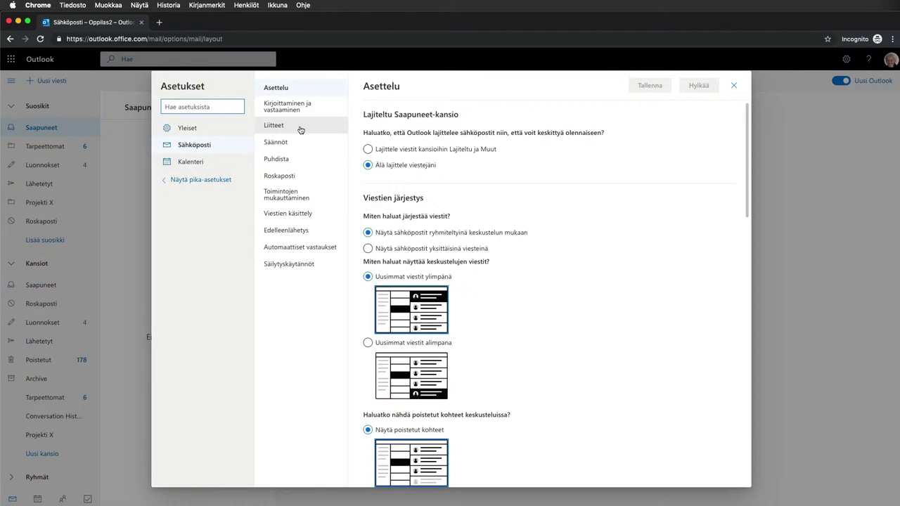
click(190, 130)
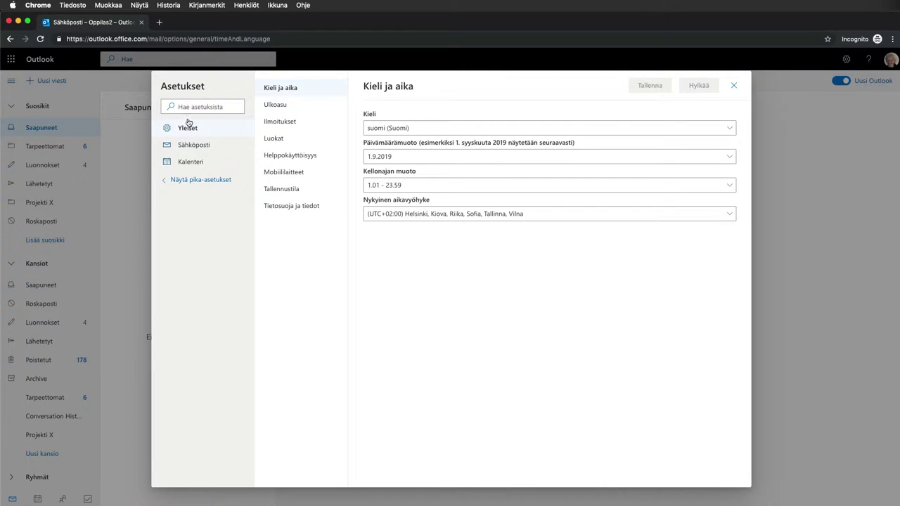
click(279, 106)
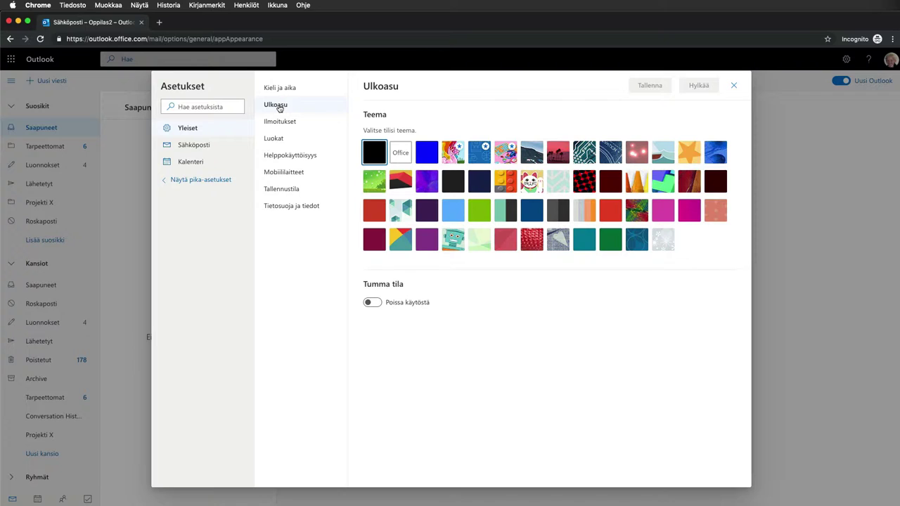
click(284, 121)
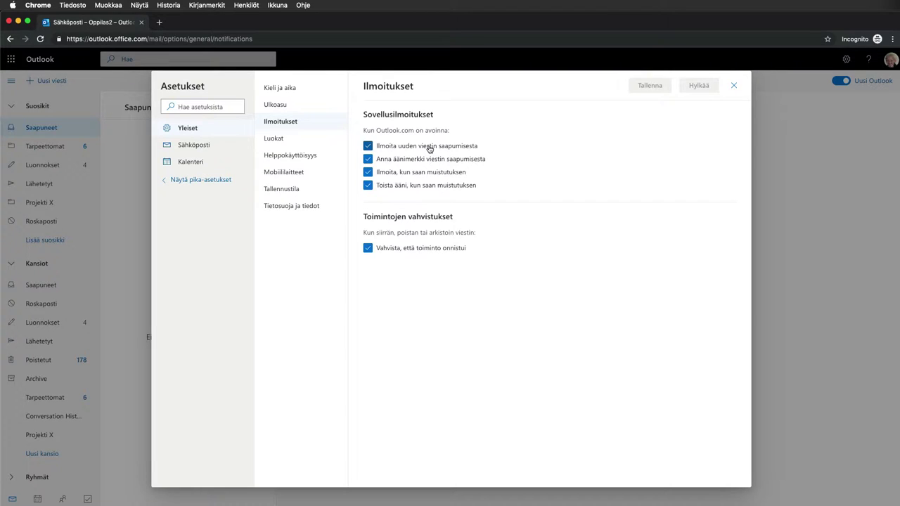
click(308, 191)
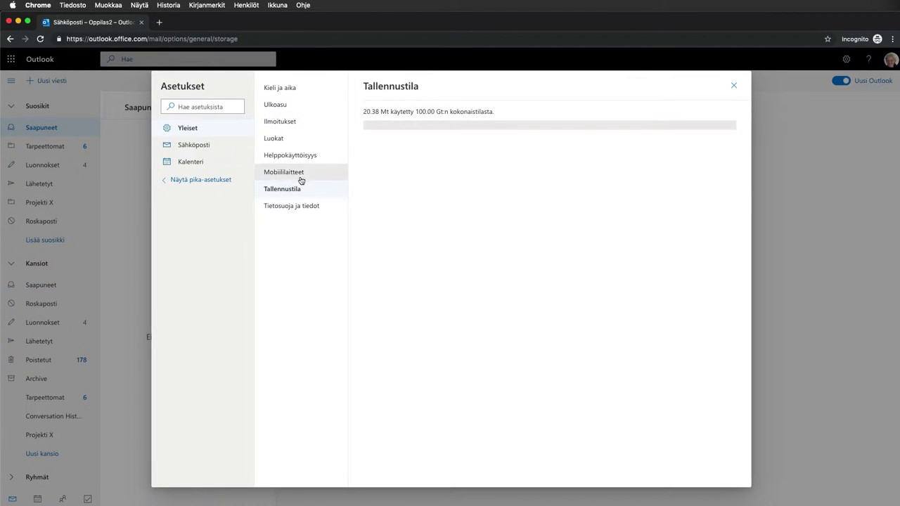
click(299, 175)
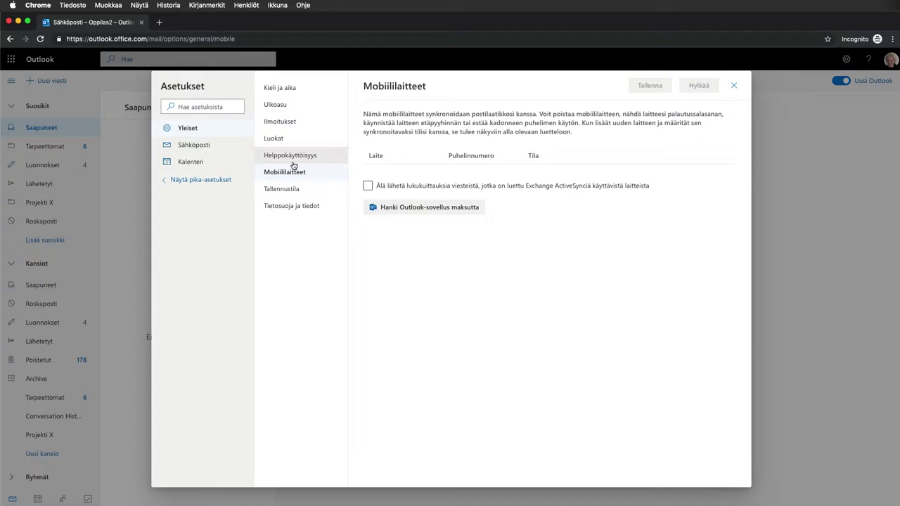
Step: Review the mail layout settings for inbox sorting, message arrangement, conversation order and deleted items
click(194, 145)
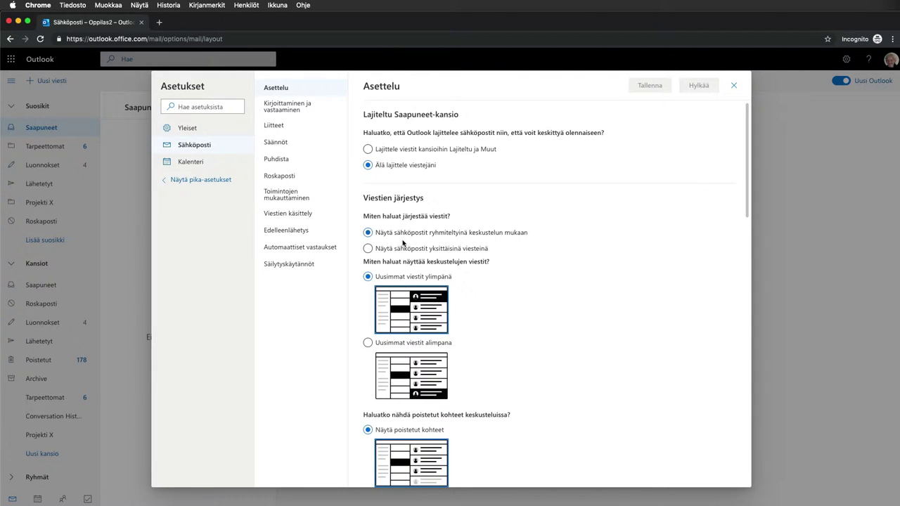
scroll(404, 244, down, 3)
scroll(404, 244, down, 2)
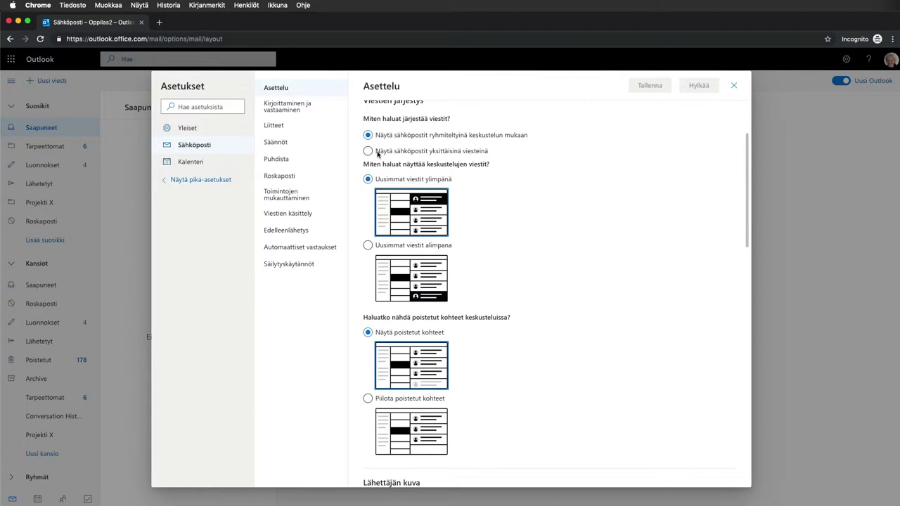
scroll(379, 154, down, 2)
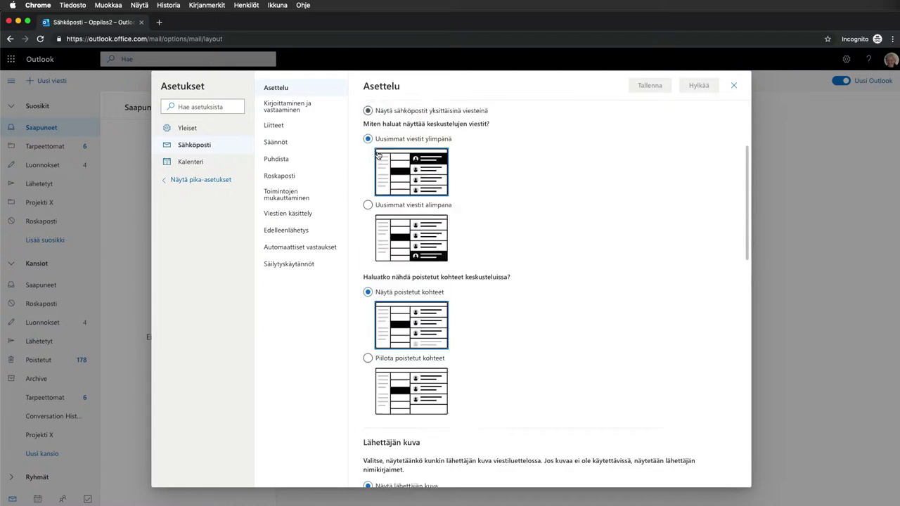
scroll(378, 154, up, 6)
Step: Review the compose and reply settings, including the email signature and message format
click(282, 108)
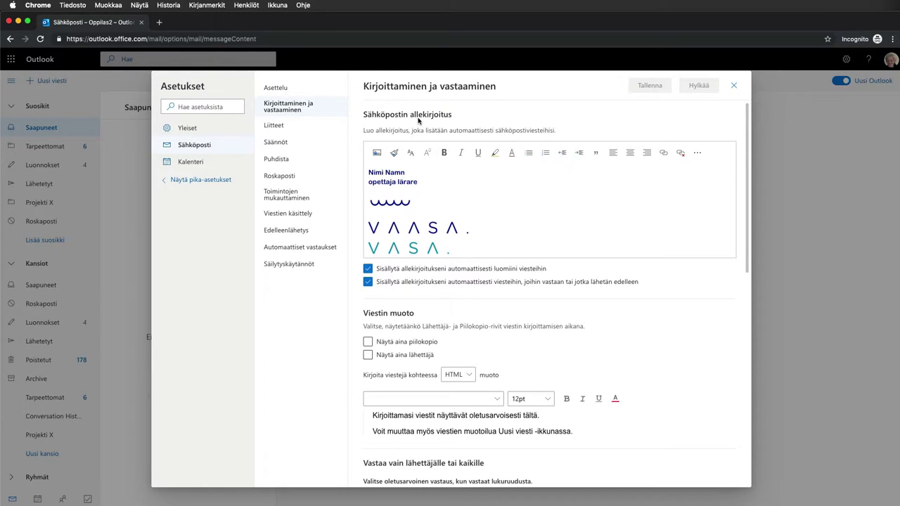
scroll(426, 211, down, 3)
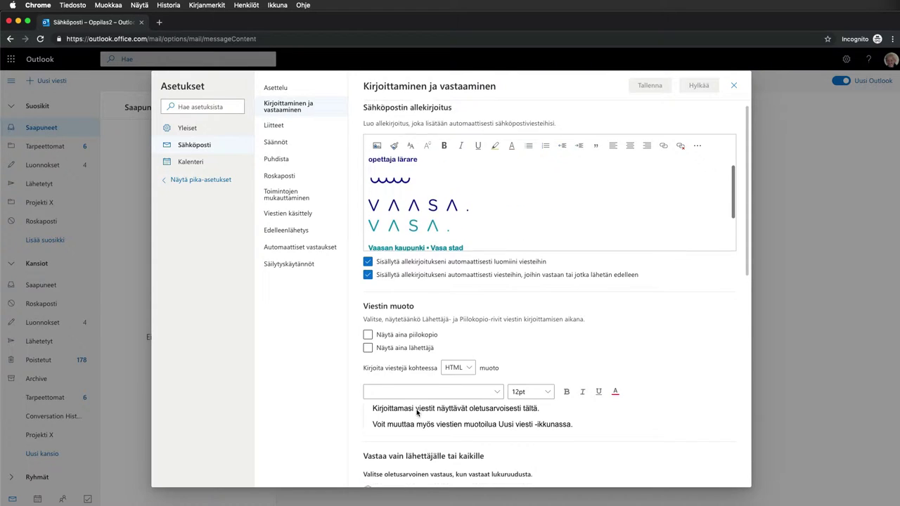
scroll(416, 412, down, 3)
scroll(415, 379, up, 4)
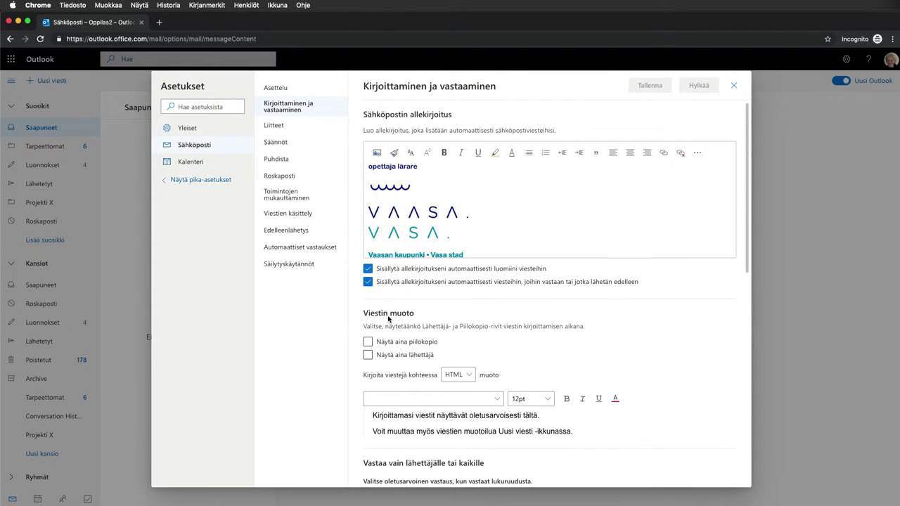
Step: Review the mail settings for attachment sharing, rules and junk mail
click(294, 126)
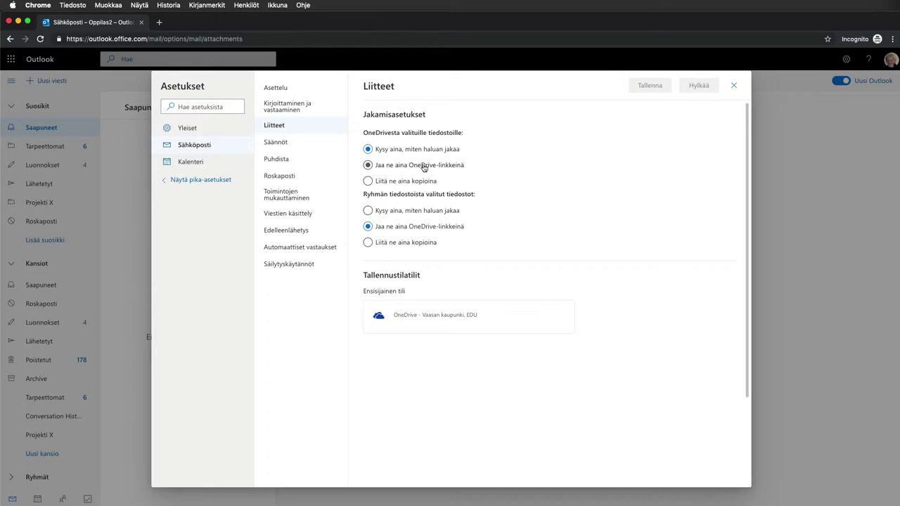
click(287, 144)
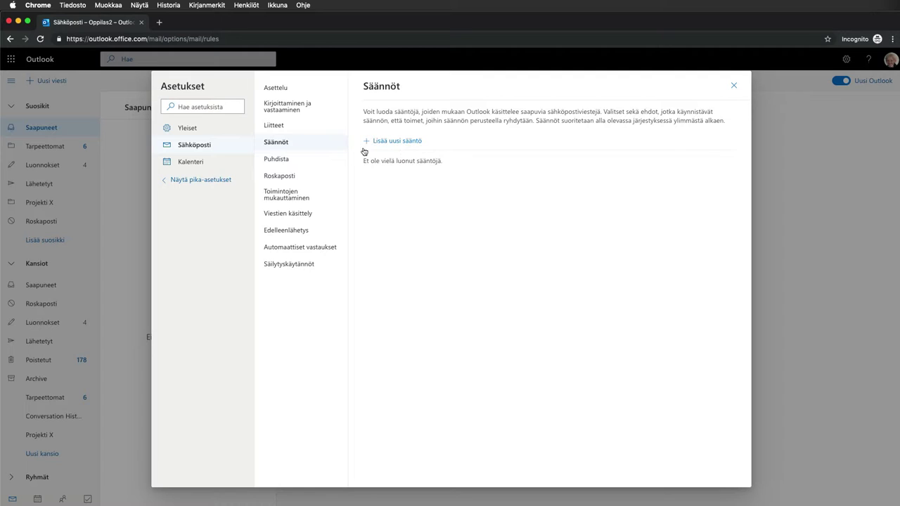
click(283, 177)
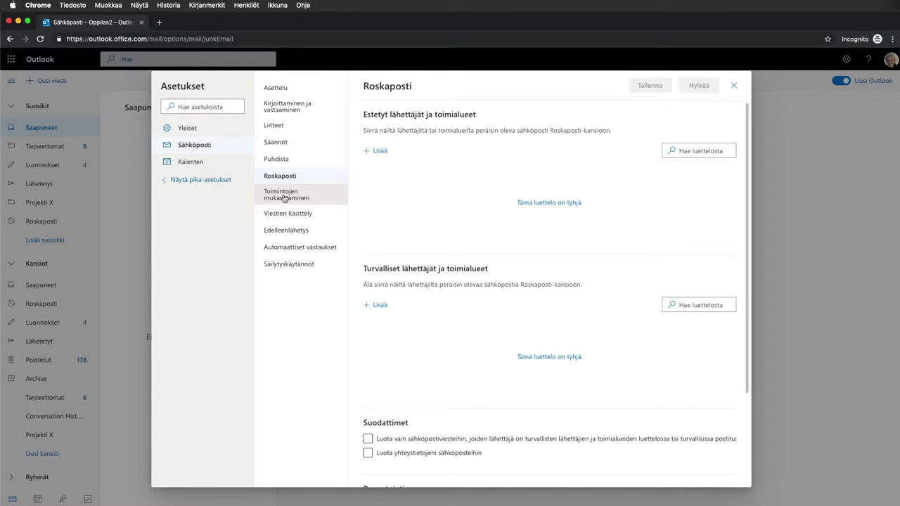
Step: Try adding Luo sääntö, Tulosta, Näytä viestin tiedot and Näytä syventävässä lukuohjelmassa to the message surface actions, discarding the changes on leaving
click(284, 197)
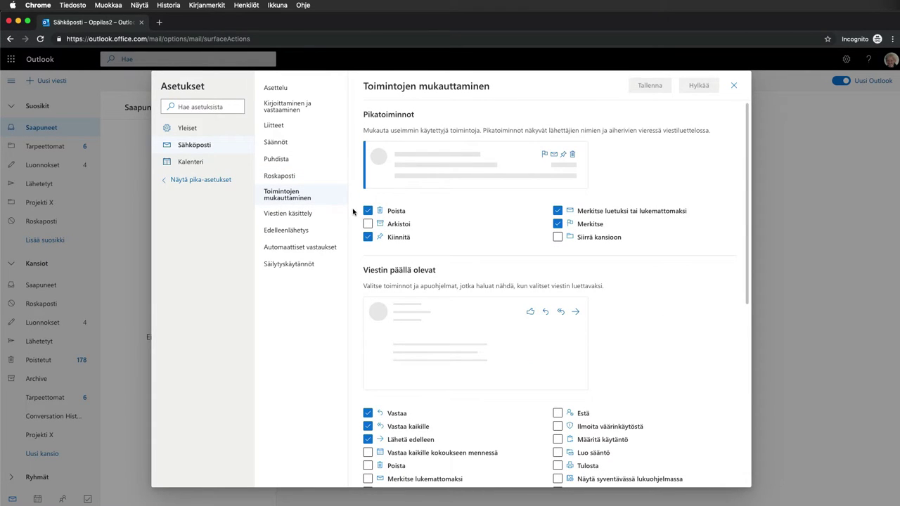
scroll(467, 223, down, 4)
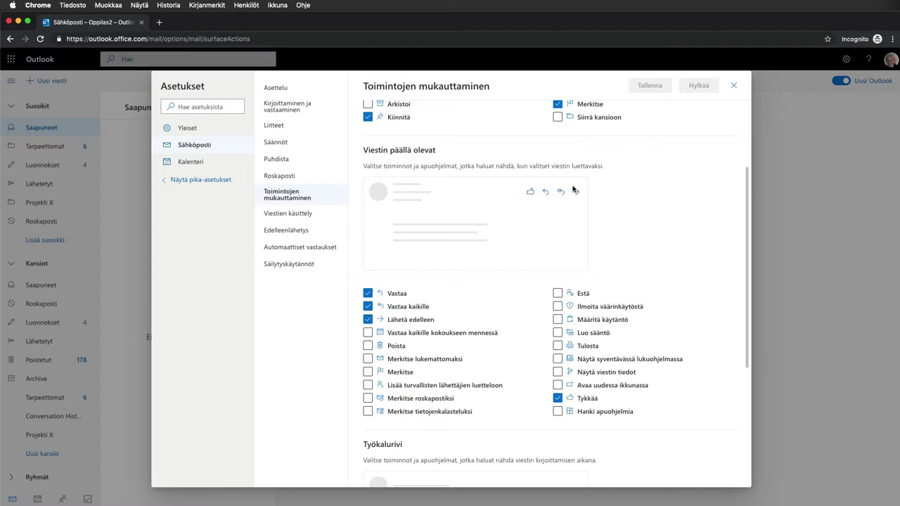
click(558, 332)
click(558, 345)
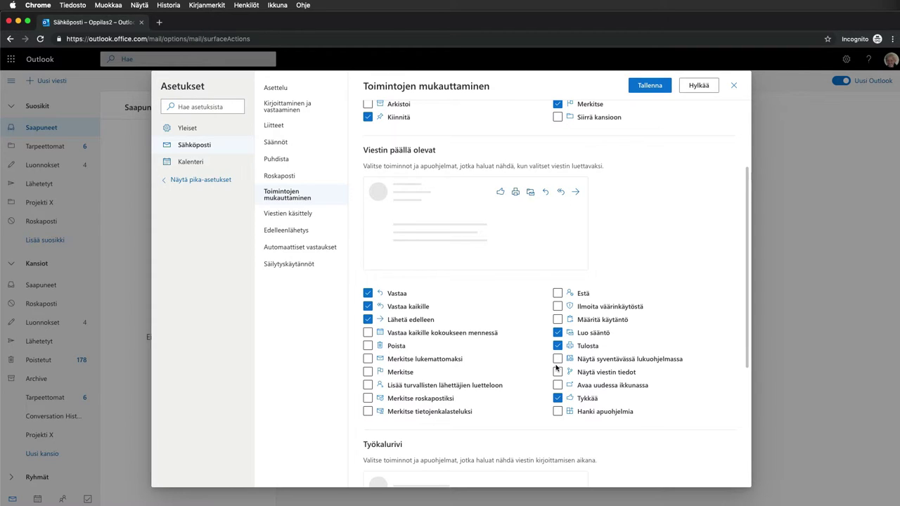
click(558, 371)
click(558, 359)
click(291, 213)
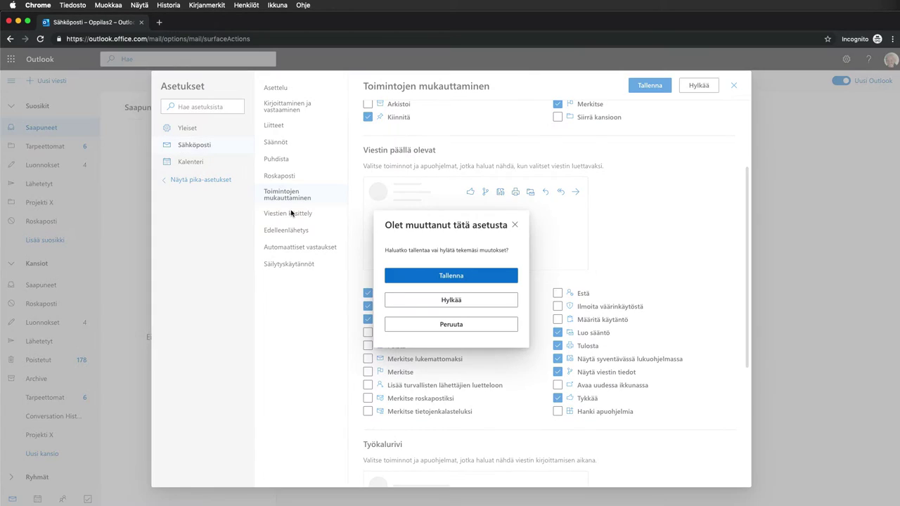
click(446, 300)
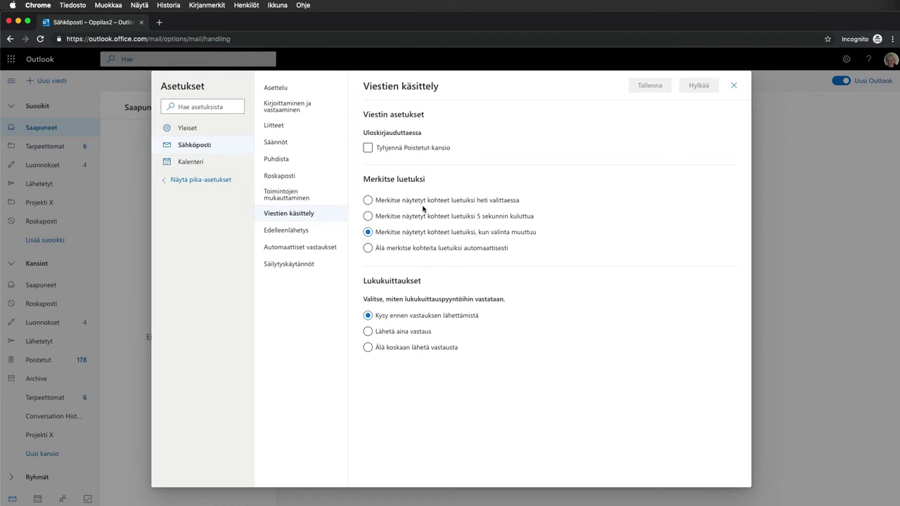
Step: Review the mail forwarding settings and the automatic reply settings
click(298, 235)
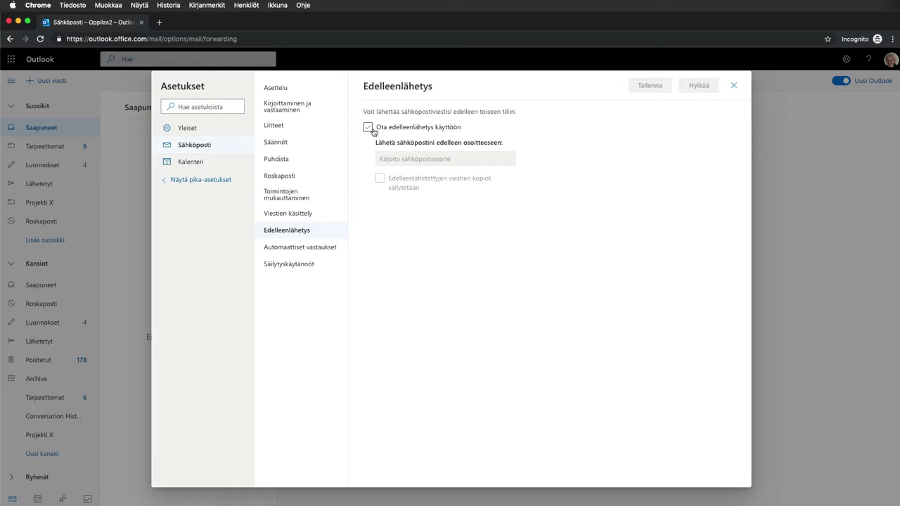
click(294, 249)
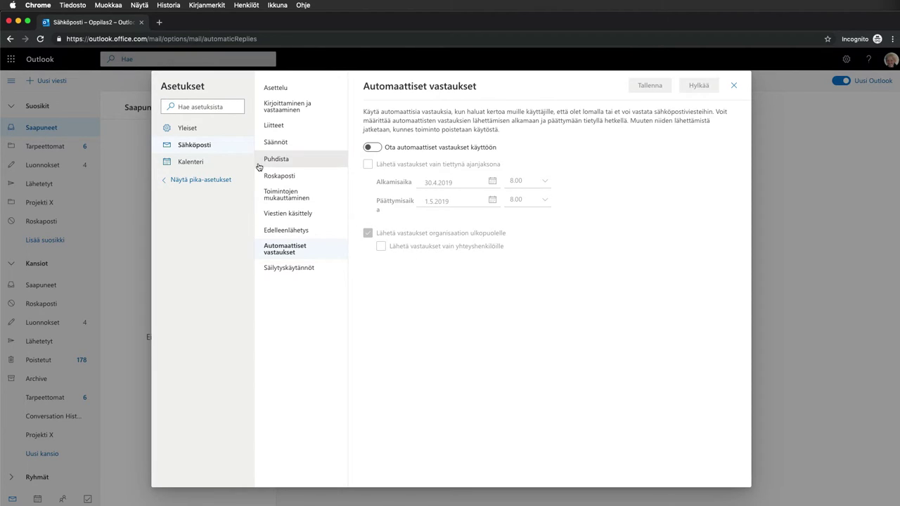
Step: Try the 15-minute time interval and the week numbers in the calendar view settings, reverting each choice
click(180, 163)
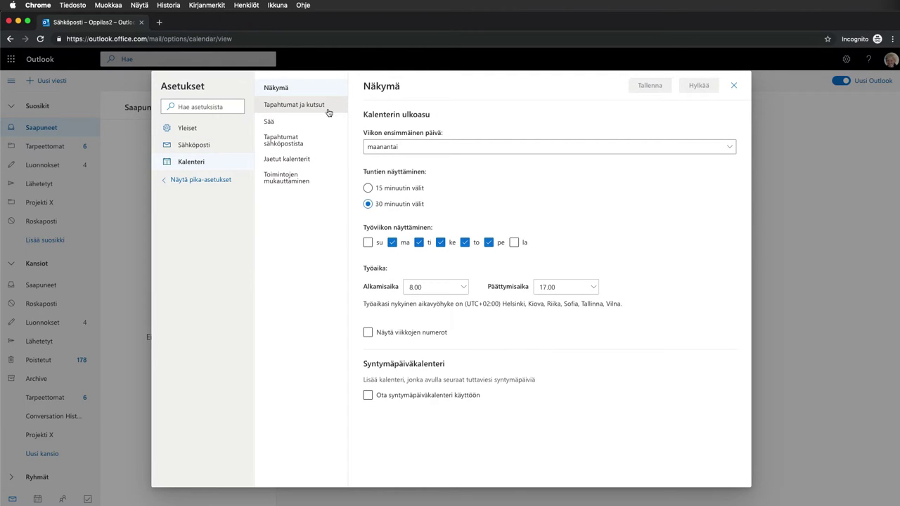
click(367, 188)
click(368, 204)
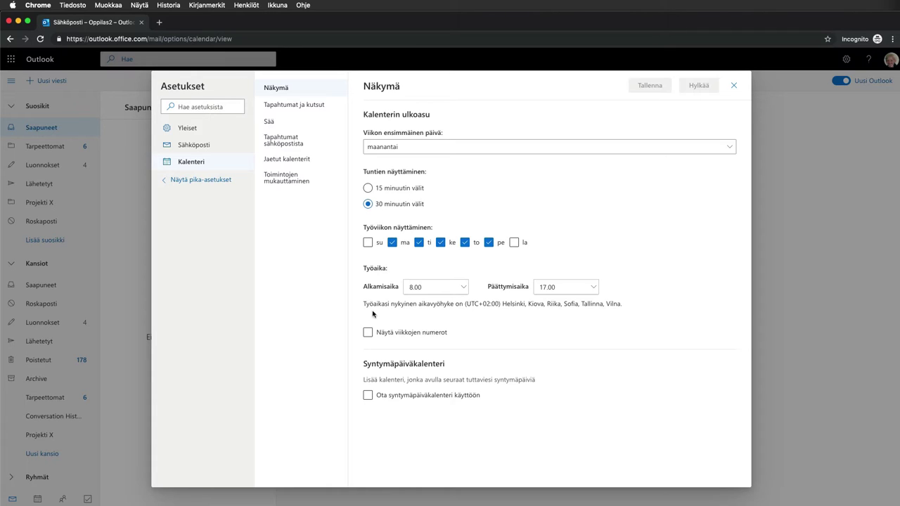
click(368, 334)
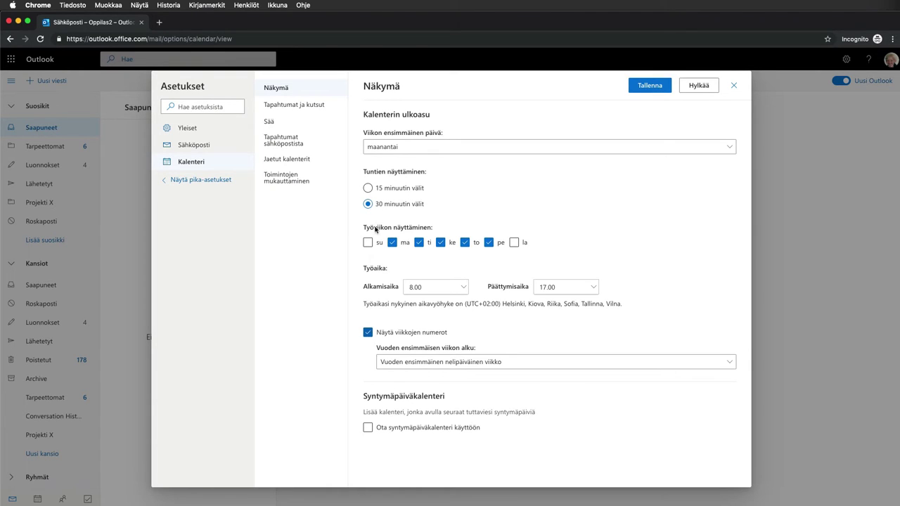
click(367, 332)
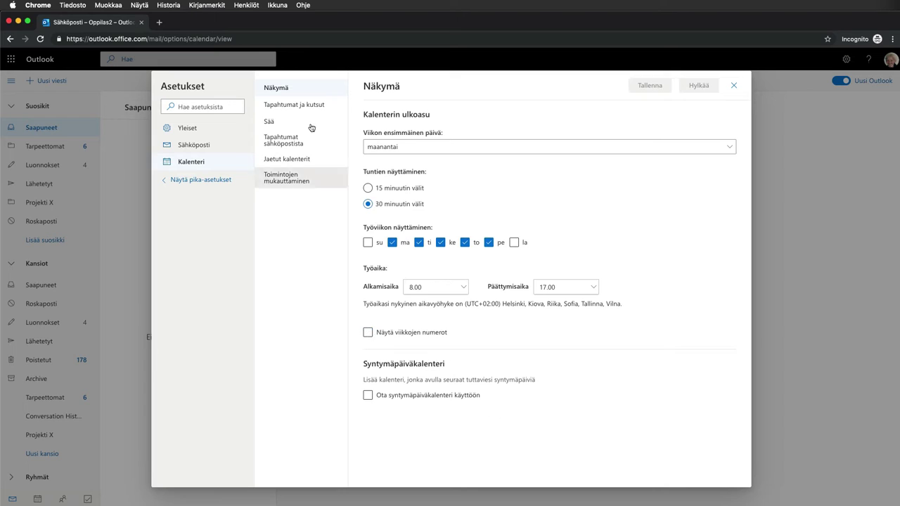
Step: Review the calendar settings for events and invitations, weather, events from email, shared calendars and custom actions, and return to the quick settings
click(280, 107)
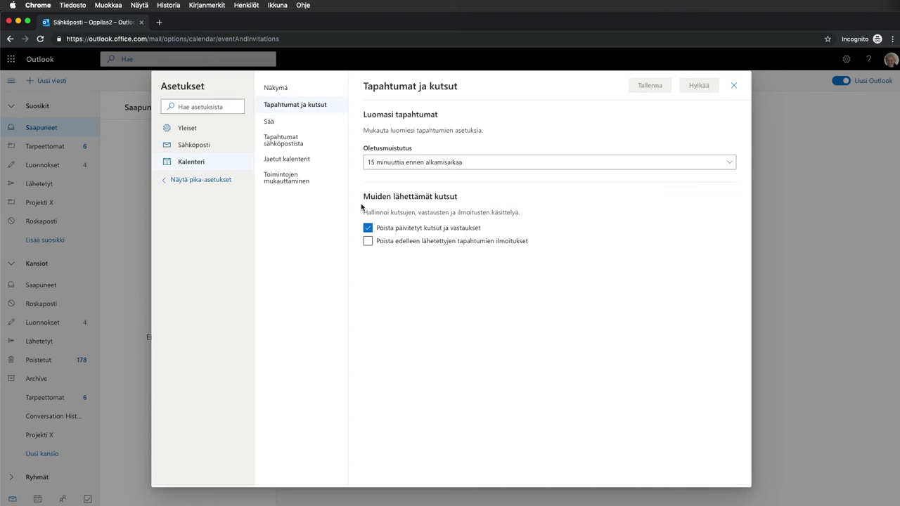
click(271, 122)
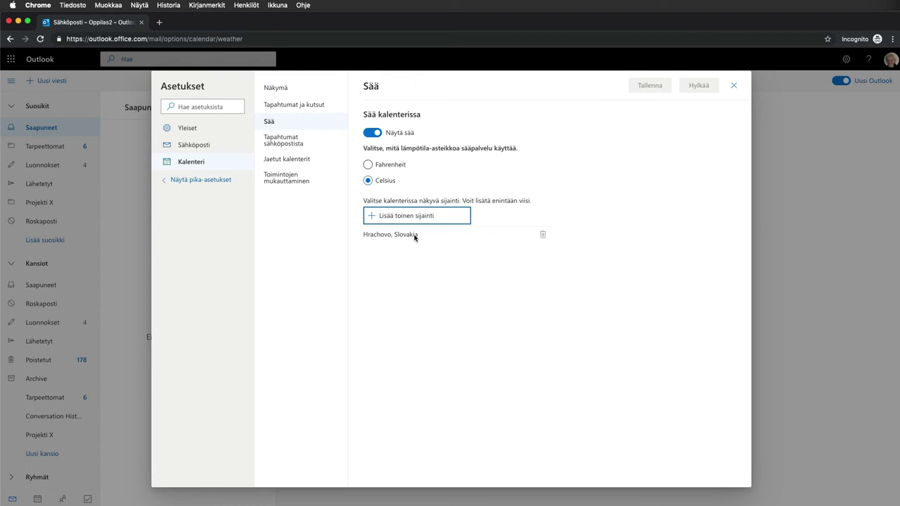
click(271, 140)
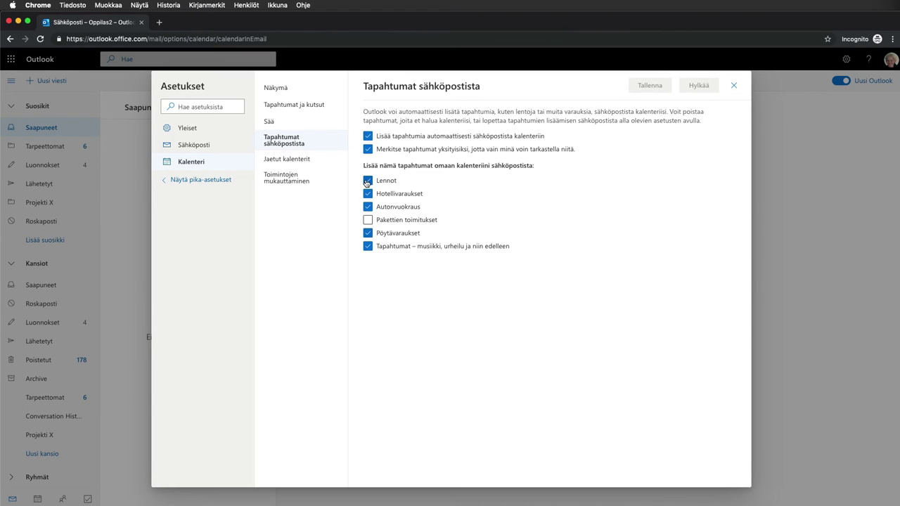
click(302, 162)
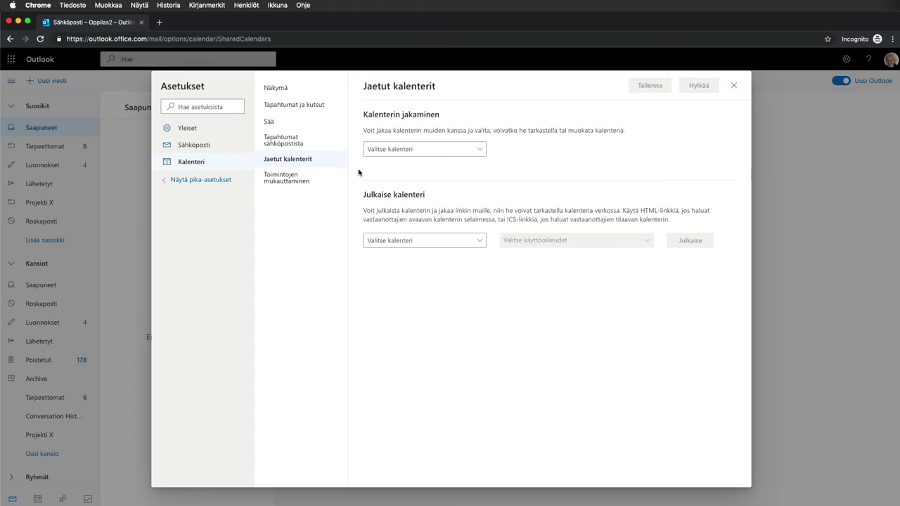
click(295, 181)
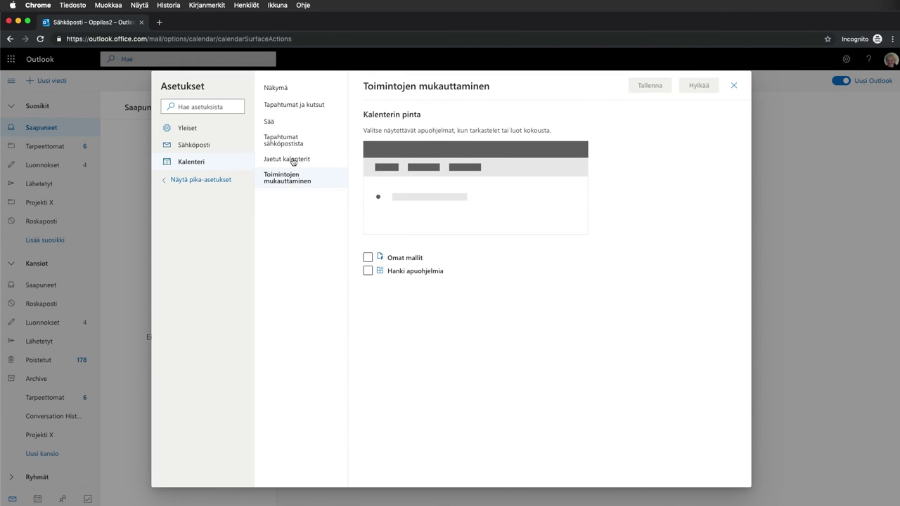
click(202, 180)
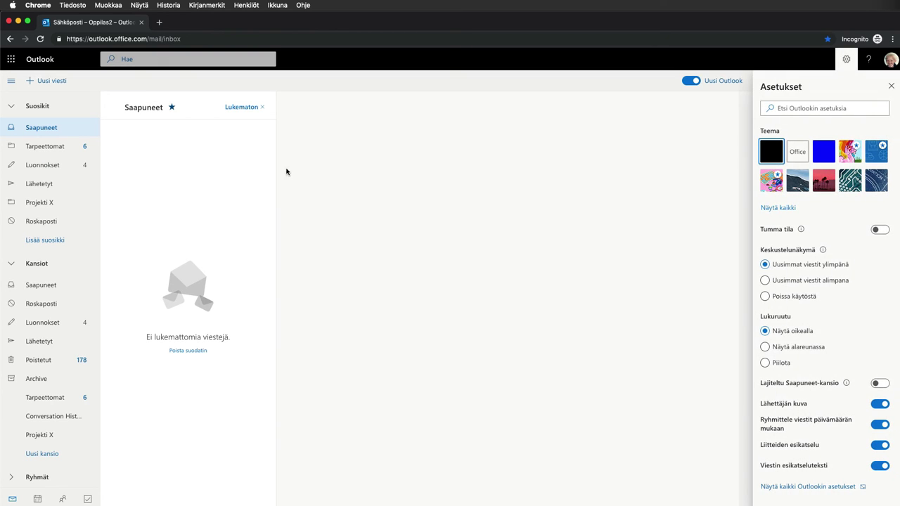